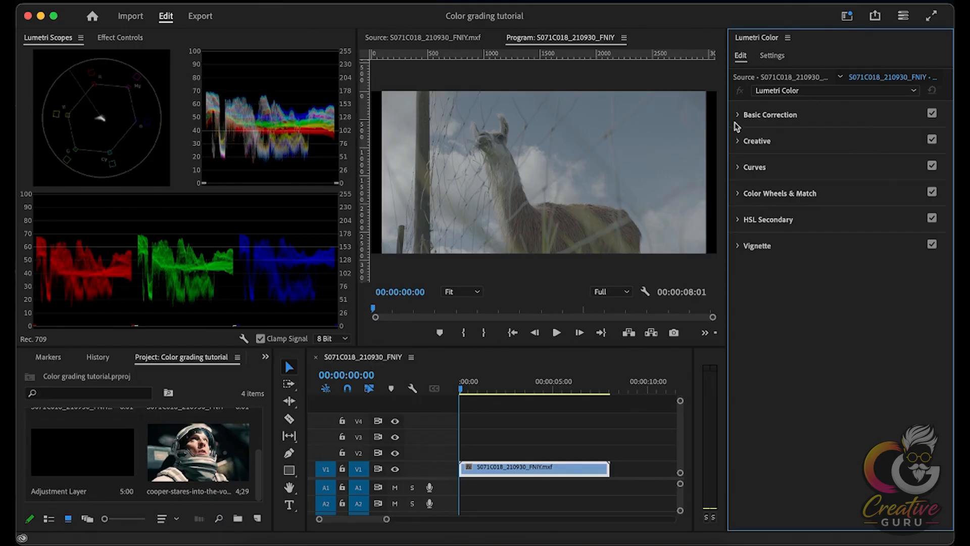
Open the Basic Correction controls for the llama clip
{"action": "left_click", "coordinate": [739, 115]}
{"action": "left_click", "coordinate": [738, 115]}
{"action": "left_click", "coordinate": [740, 117]}
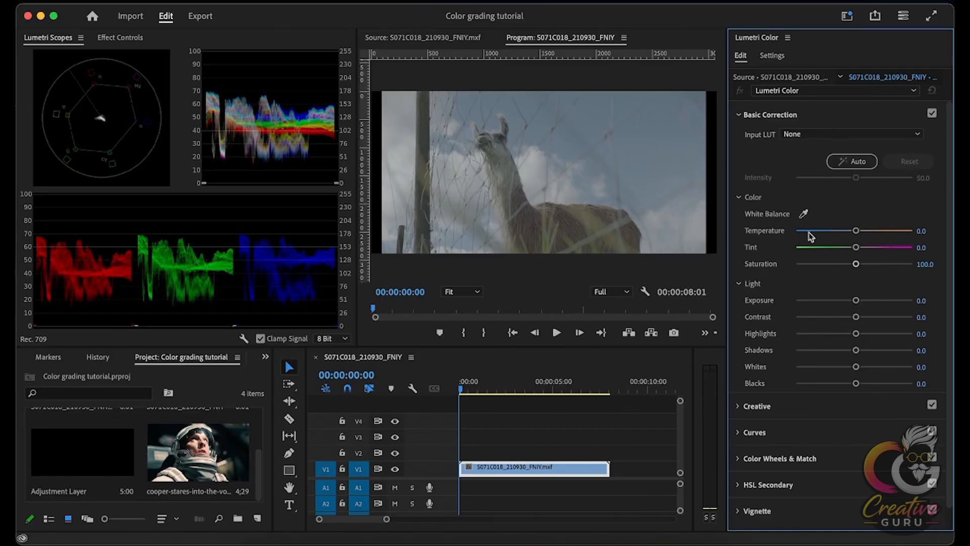
Try the clip's Temperature warm at 43.2 and cool at -44.3, and reset it to 0
{"action": "left_click_drag", "start_coordinate": [857, 231], "coordinate": [880, 232]}
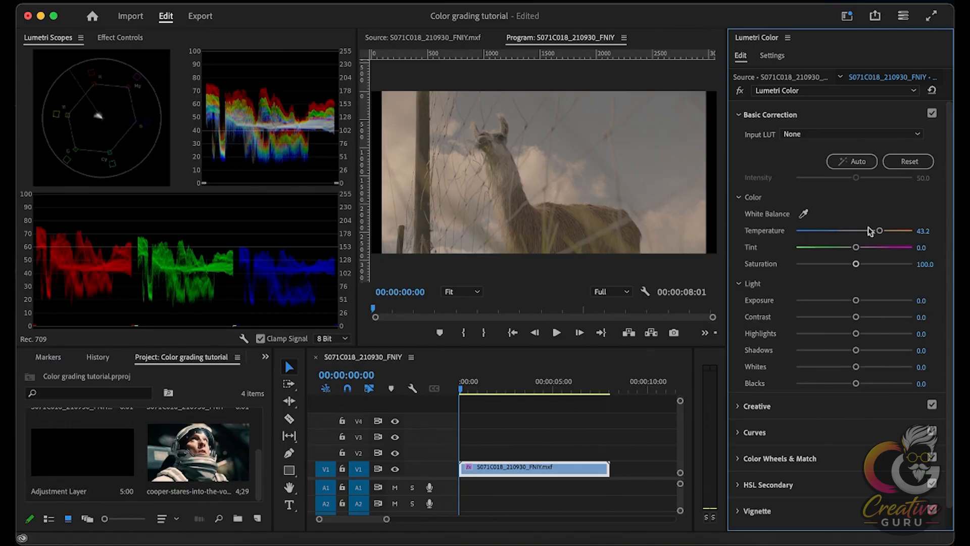
{"action": "left_click_drag", "start_coordinate": [879, 231], "coordinate": [832, 239]}
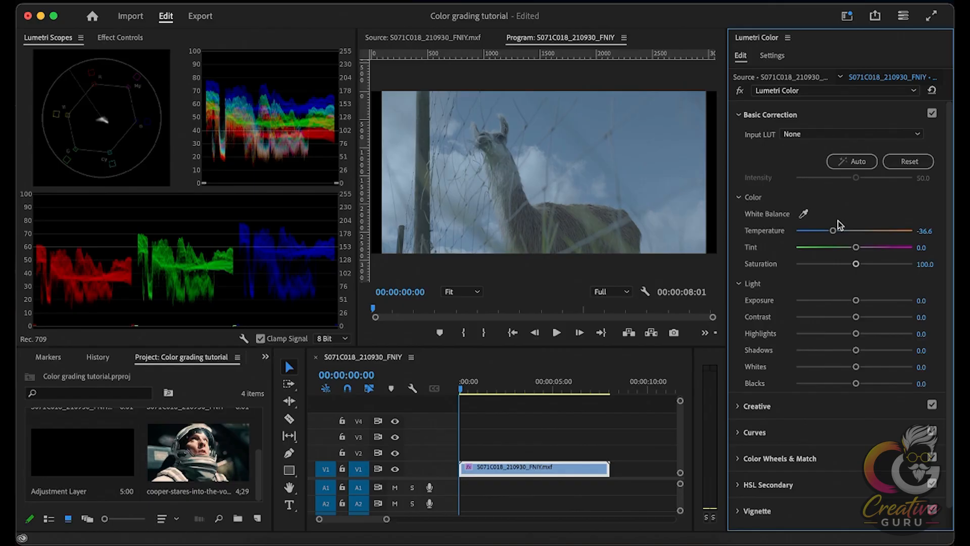
{"action": "left_click_drag", "start_coordinate": [832, 231], "coordinate": [829, 234]}
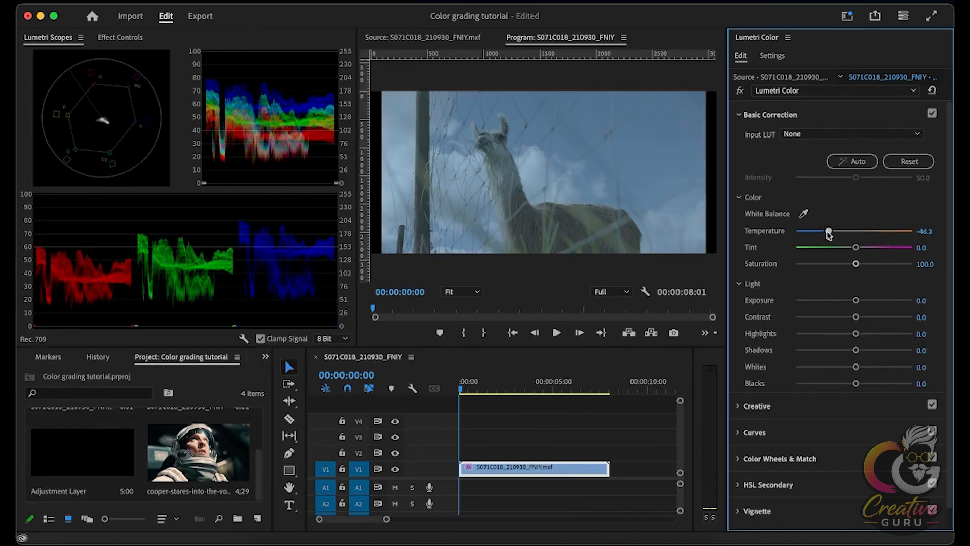
{"action": "left_click_drag", "start_coordinate": [830, 232], "coordinate": [857, 233]}
{"action": "left_click", "coordinate": [926, 231]}
{"action": "type", "text": "0"}
{"action": "key", "text": "Return"}
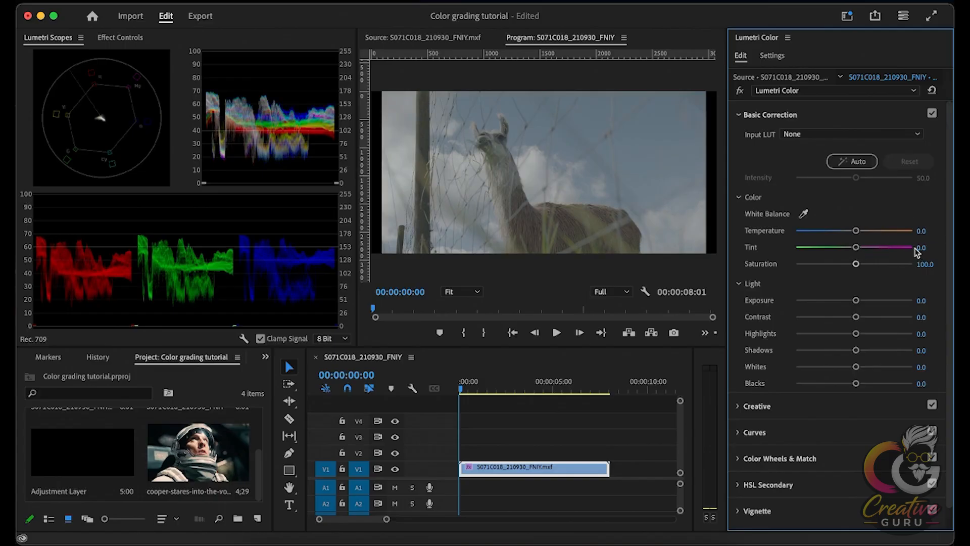
Try the clip's Tint at both extremes, 100 magenta and -100 green, and reset it to 0
{"action": "mouse_move", "coordinate": [856, 248]}
{"action": "left_mouse_down"}
{"action": "mouse_move", "coordinate": [877, 254]}
{"action": "mouse_move", "coordinate": [854, 262]}
{"action": "mouse_move", "coordinate": [911, 253]}
{"action": "mouse_move", "coordinate": [834, 262]}
{"action": "mouse_move", "coordinate": [855, 262]}
{"action": "left_mouse_up"}
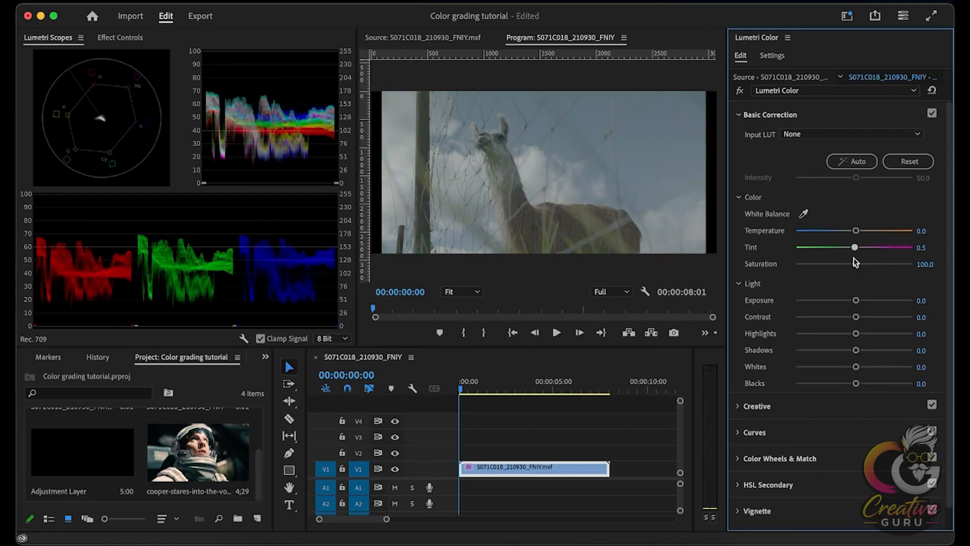
{"action": "left_click_drag", "start_coordinate": [855, 261], "coordinate": [918, 255]}
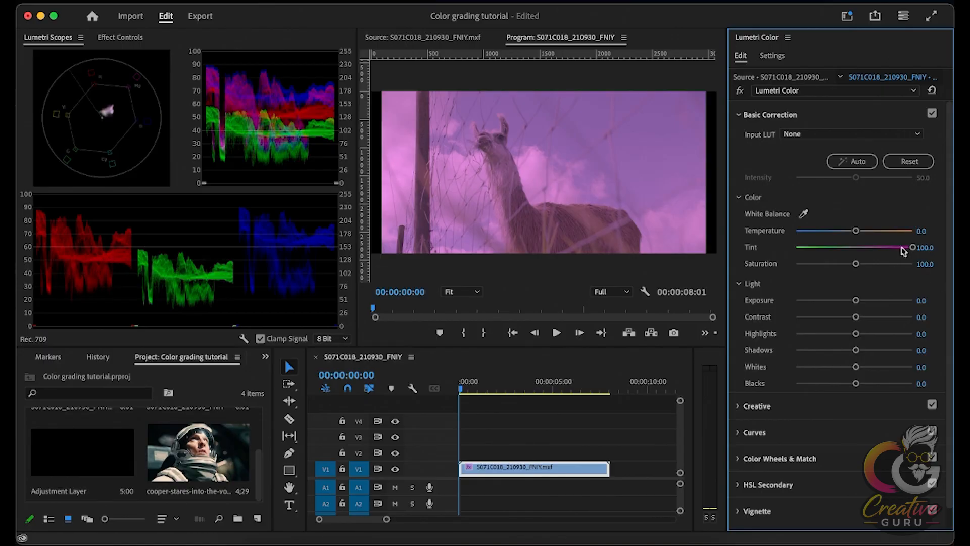
{"action": "left_click_drag", "start_coordinate": [912, 248], "coordinate": [796, 247]}
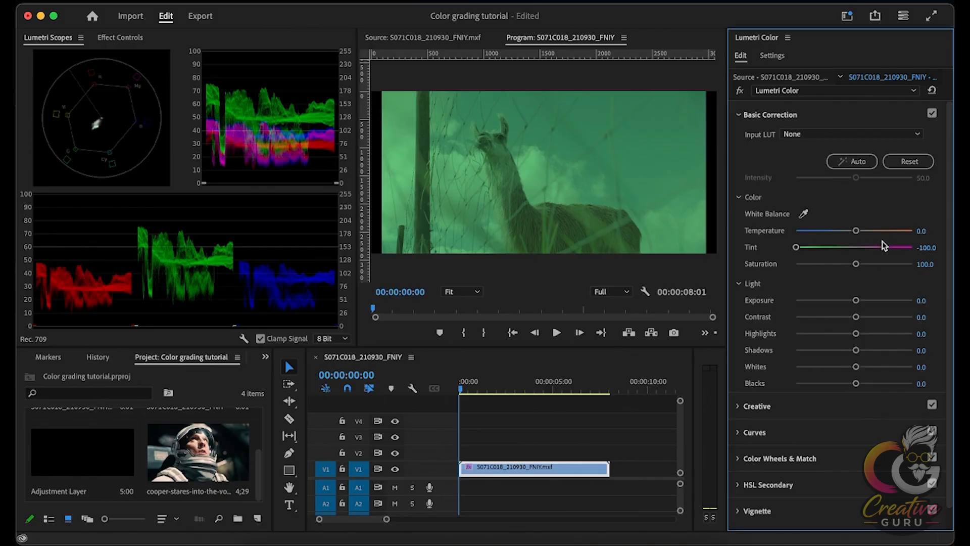
{"action": "left_click_drag", "start_coordinate": [797, 247], "coordinate": [856, 260]}
{"action": "left_click", "coordinate": [923, 248]}
{"action": "type", "text": "0"}
{"action": "key", "text": "Return"}
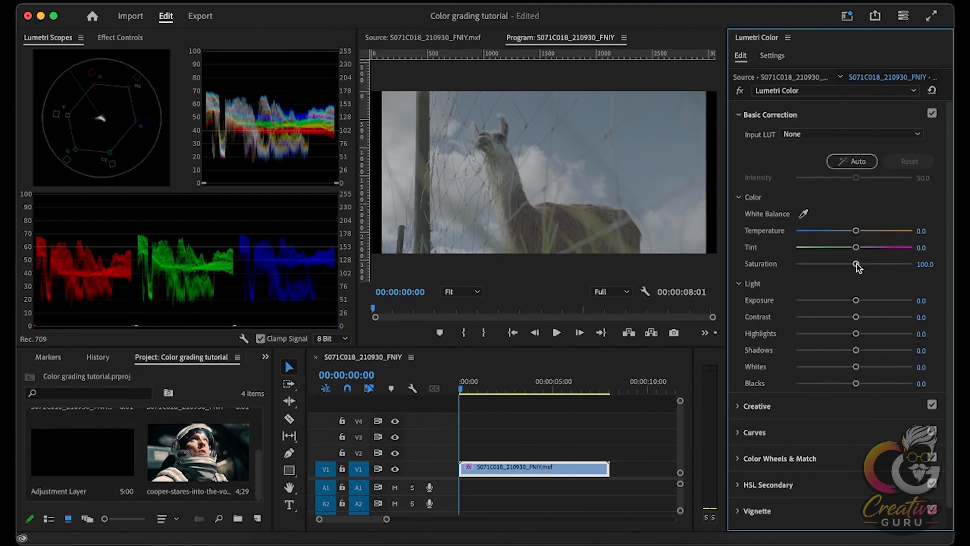
Raise the clip's Saturation to 200 and try Exposure at 2.8 and 0.4 before resetting Exposure to 0
{"action": "left_click_drag", "start_coordinate": [858, 266], "coordinate": [914, 265]}
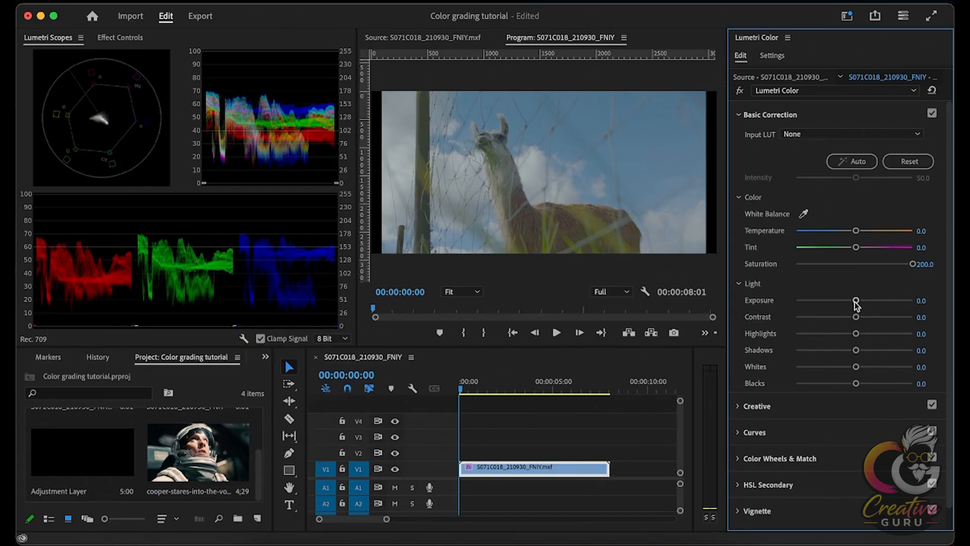
{"action": "left_click_drag", "start_coordinate": [856, 302], "coordinate": [886, 314]}
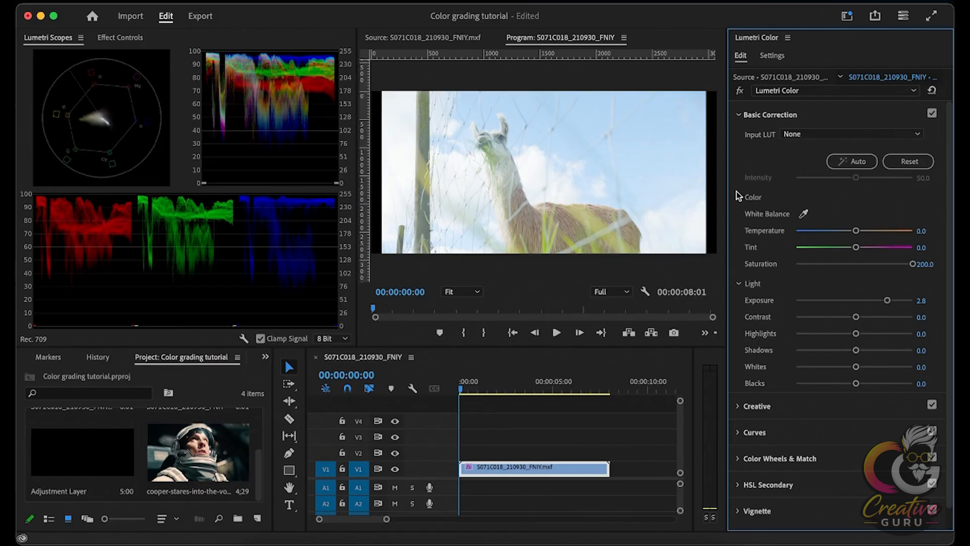
{"action": "left_click_drag", "start_coordinate": [888, 301], "coordinate": [858, 305]}
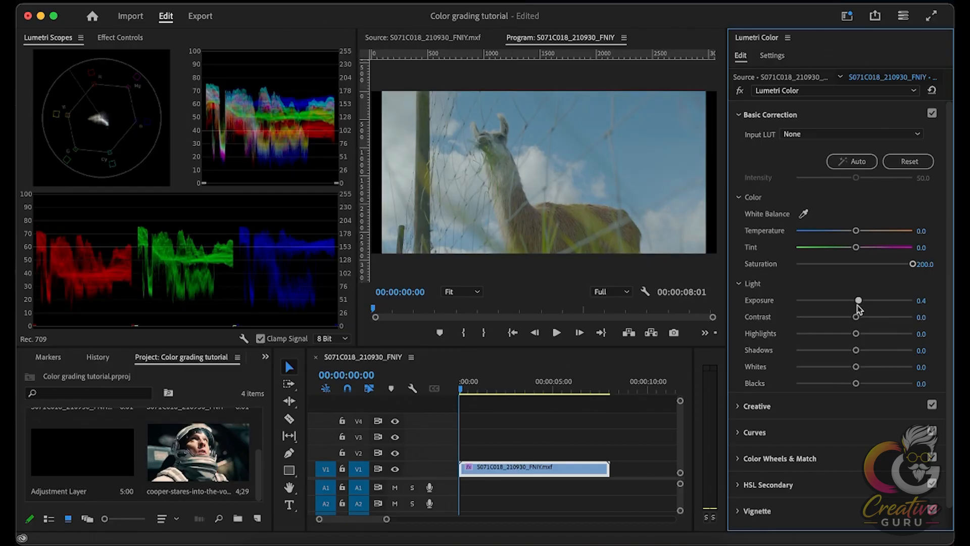
{"action": "double_click", "coordinate": [858, 302]}
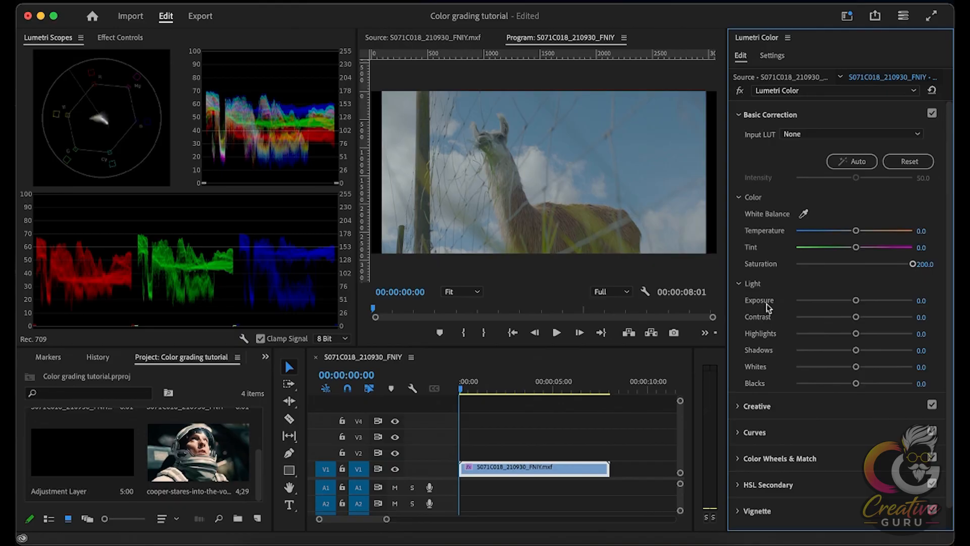
Balance the clip's tones with Contrast 18, Highlights 25.7, Shadows -21.3, Whites 79.2 and Blacks -89.1, and set Saturation to 184.7
{"action": "left_click_drag", "start_coordinate": [859, 322], "coordinate": [871, 319]}
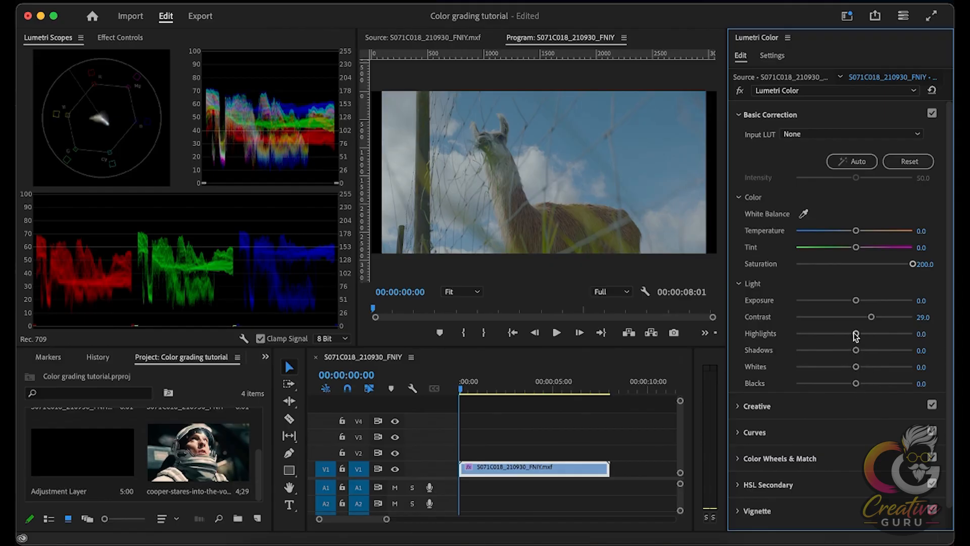
{"action": "left_click_drag", "start_coordinate": [857, 335], "coordinate": [842, 351]}
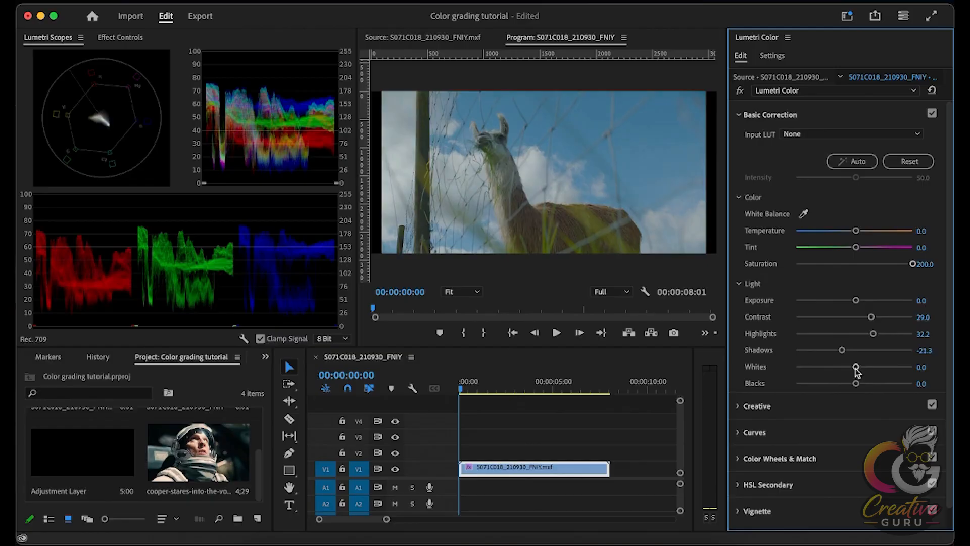
{"action": "left_click_drag", "start_coordinate": [856, 368], "coordinate": [885, 367]}
{"action": "mouse_move", "coordinate": [873, 333]}
{"action": "left_mouse_down"}
{"action": "mouse_move", "coordinate": [890, 334]}
{"action": "mouse_move", "coordinate": [865, 317]}
{"action": "left_mouse_up"}
{"action": "left_click_drag", "start_coordinate": [851, 384], "coordinate": [801, 389]}
{"action": "left_click_drag", "start_coordinate": [885, 367], "coordinate": [901, 367]}
{"action": "left_click_drag", "start_coordinate": [890, 333], "coordinate": [877, 335]}
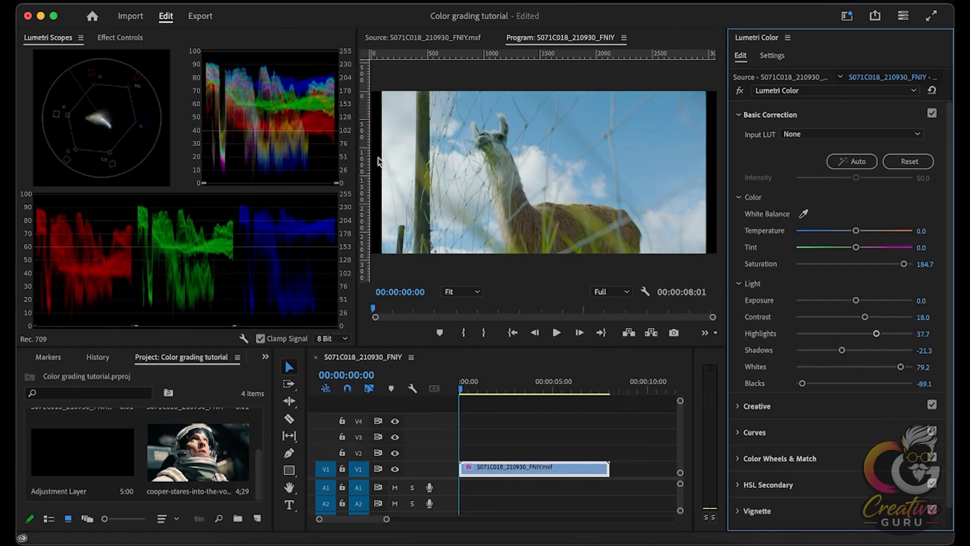
{"action": "left_click_drag", "start_coordinate": [877, 335], "coordinate": [870, 337]}
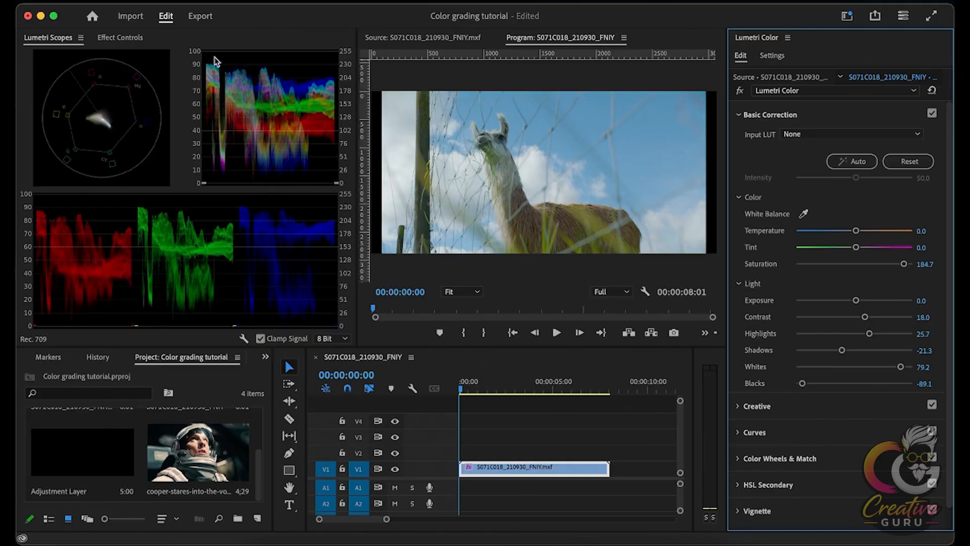
At 00:00:02:21, sample the white balance from the image and set the clip's Temperature to 2.7
{"action": "left_click", "coordinate": [526, 41]}
{"action": "double_click", "coordinate": [539, 41]}
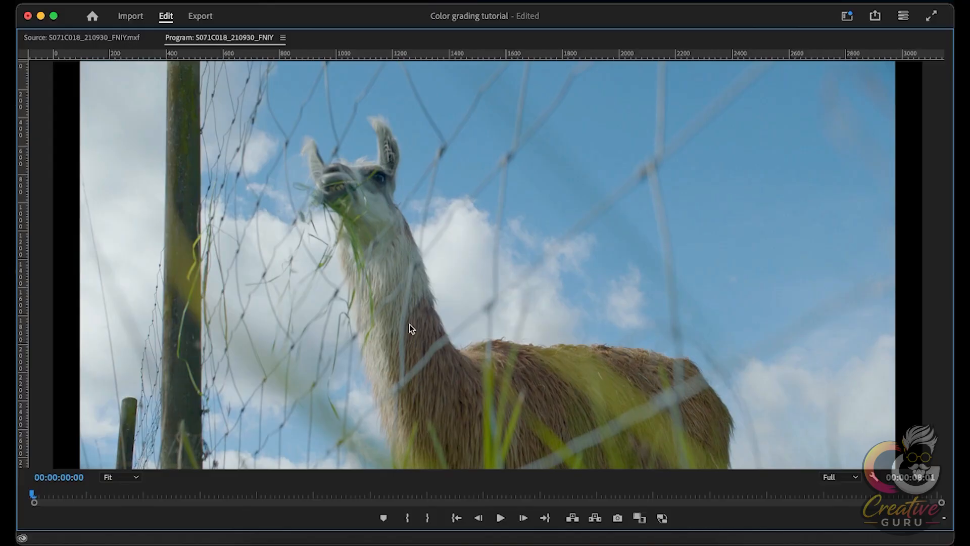
{"action": "left_click_drag", "start_coordinate": [410, 495], "coordinate": [357, 460]}
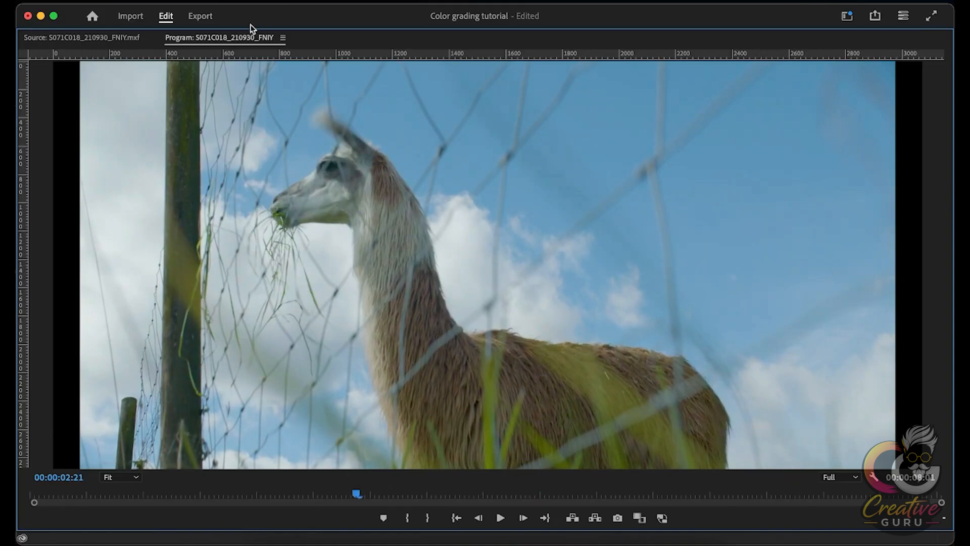
{"action": "key", "text": "grave"}
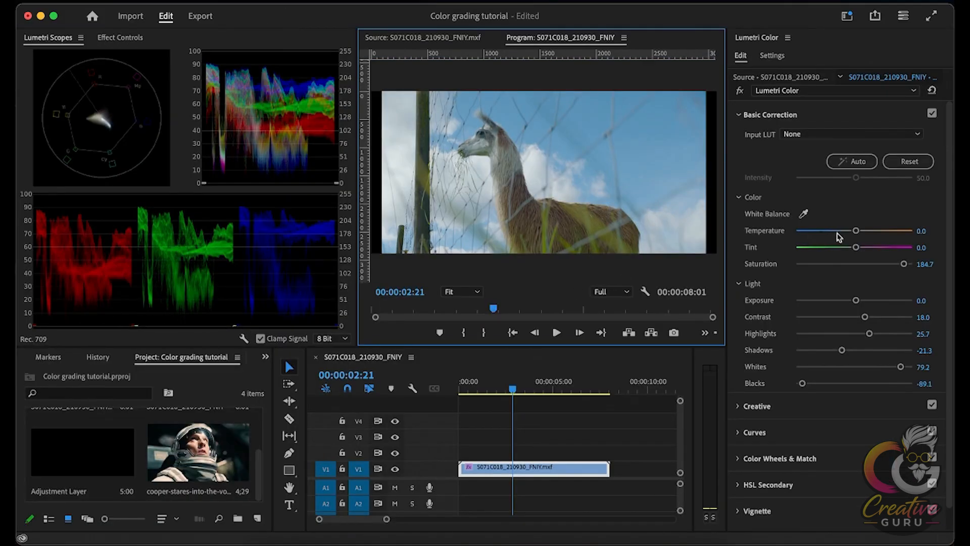
{"action": "left_click_drag", "start_coordinate": [858, 236], "coordinate": [857, 240]}
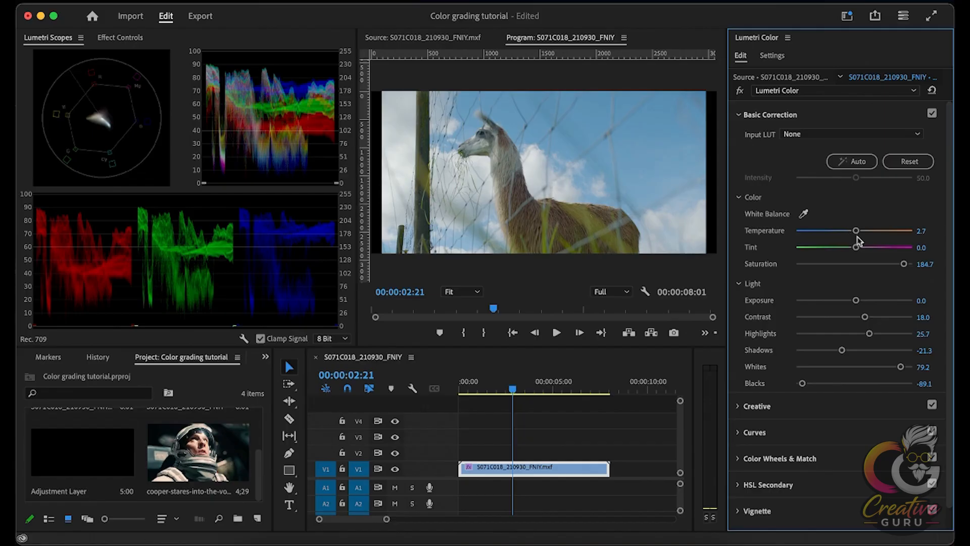
{"action": "left_click", "coordinate": [804, 215]}
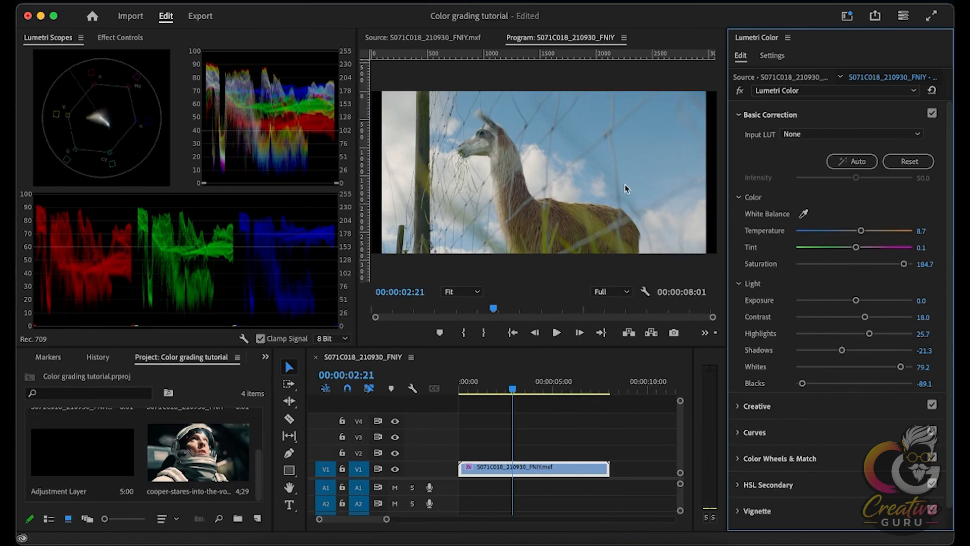
{"action": "left_click_drag", "start_coordinate": [862, 231], "coordinate": [856, 235]}
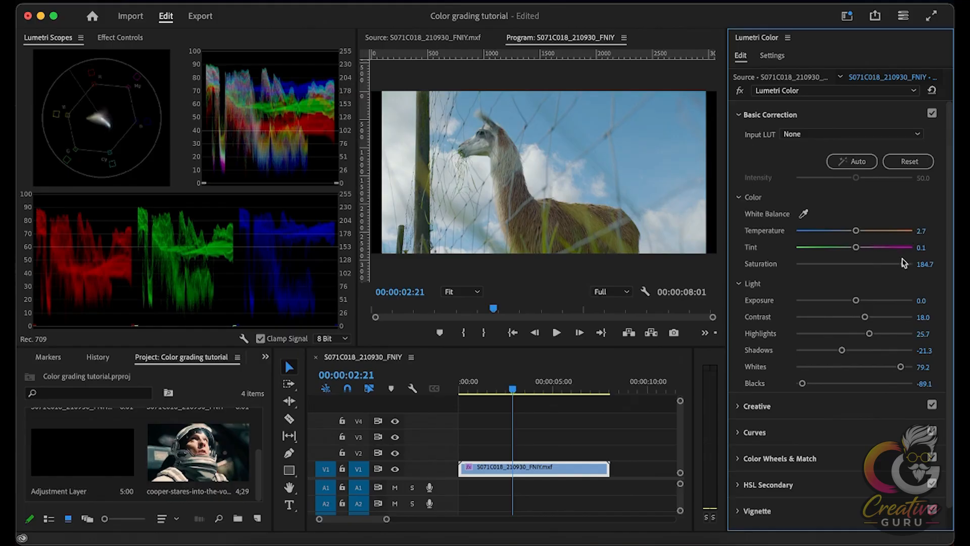
Review the corrected clip in an enlarged preview by scrubbing through it and playing a section from its middle
{"action": "left_click", "coordinate": [591, 41]}
{"action": "key", "text": "grave"}
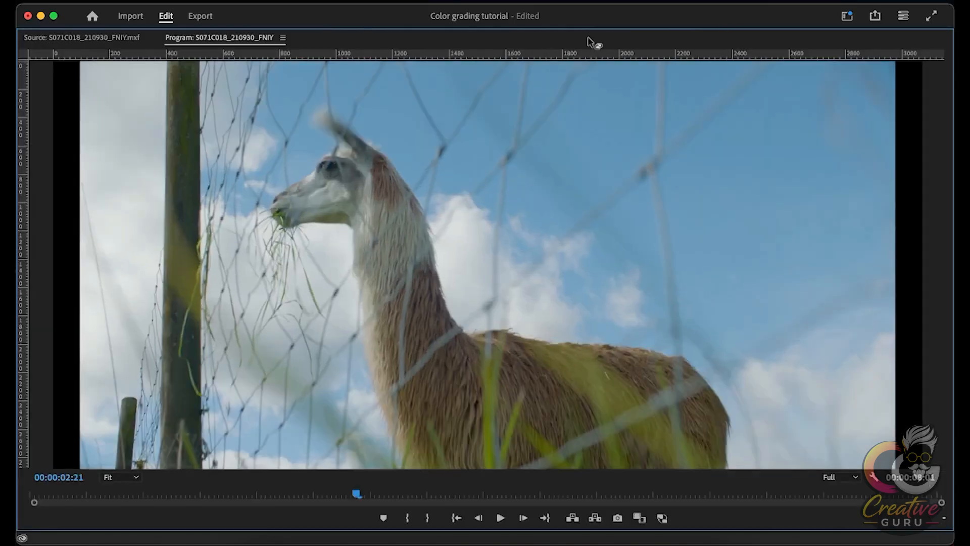
{"action": "left_click_drag", "start_coordinate": [365, 495], "coordinate": [774, 495]}
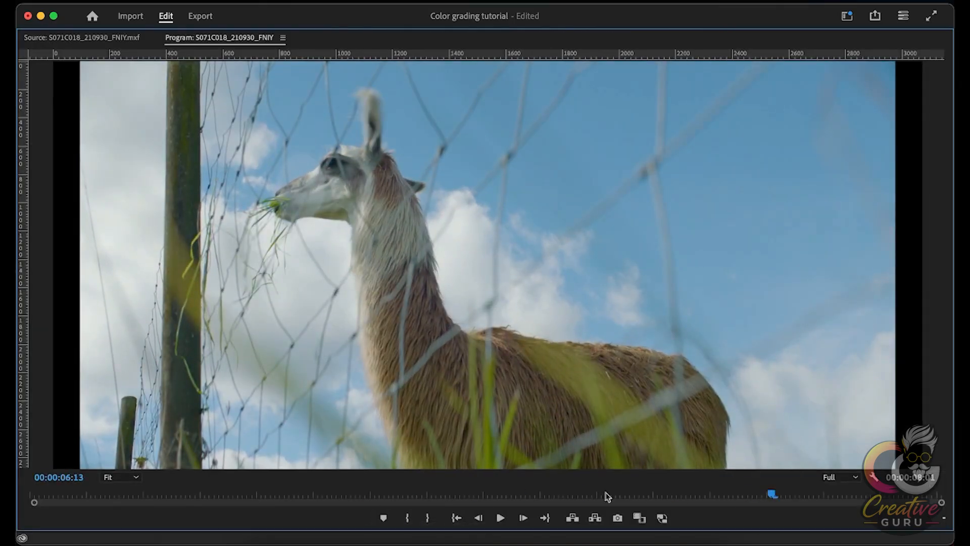
{"action": "left_click", "coordinate": [416, 487]}
{"action": "key", "text": "space"}
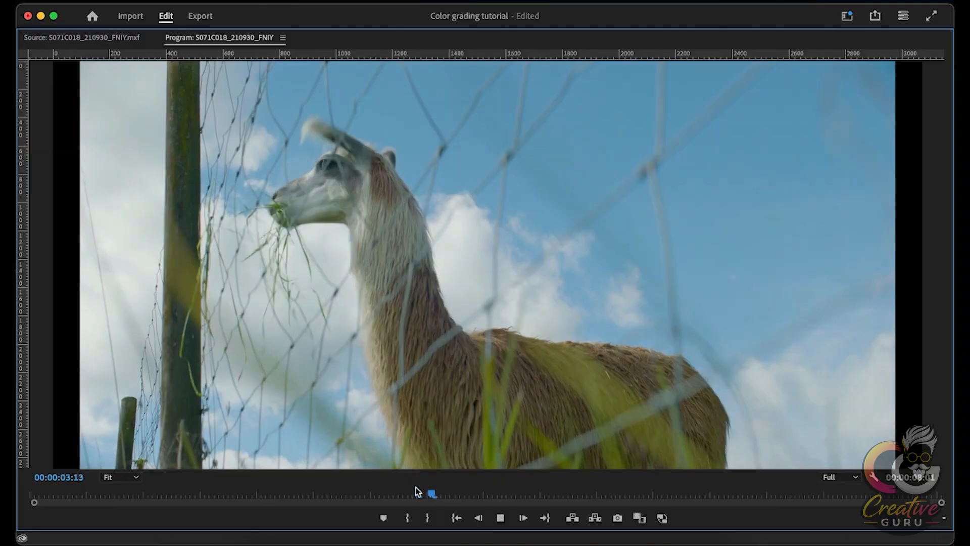
{"action": "key", "text": "space"}
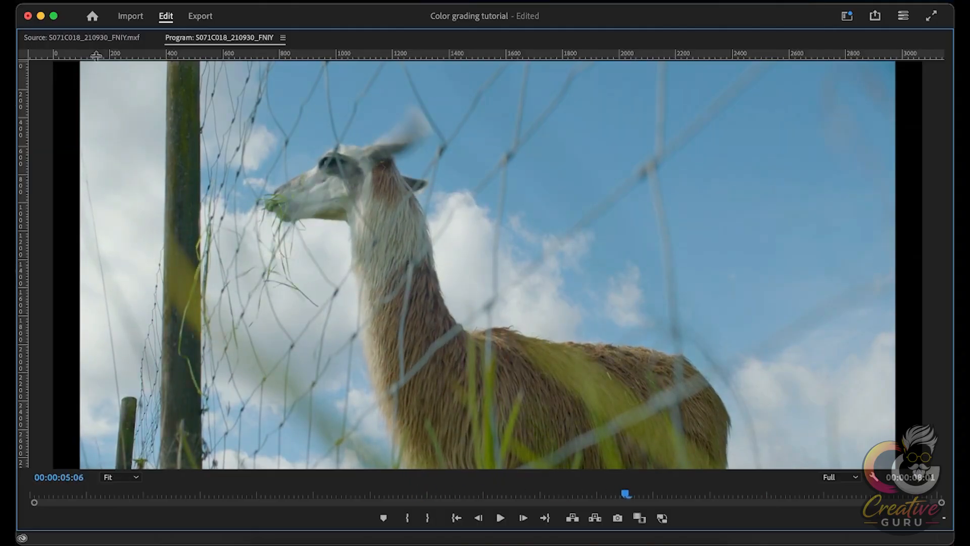
{"action": "double_click", "coordinate": [193, 36]}
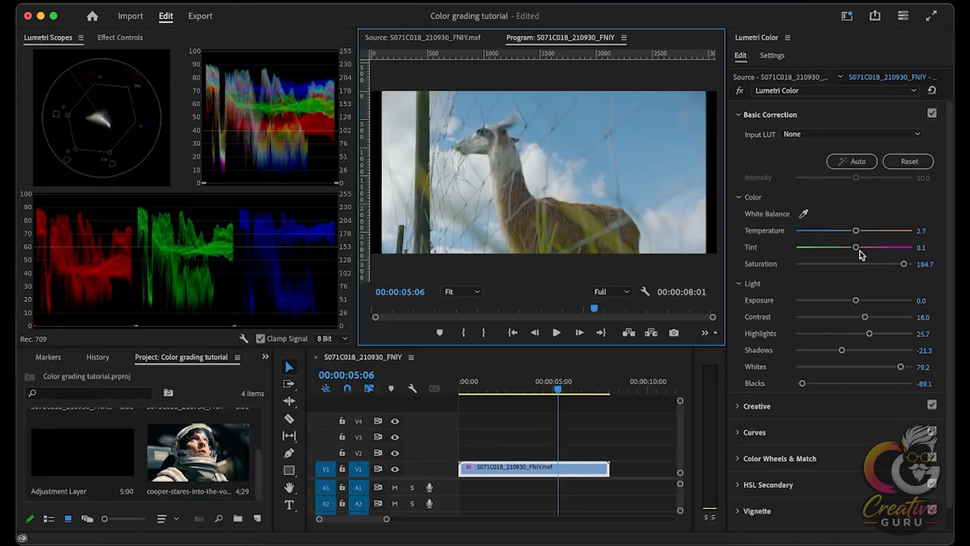
Try Tint at 3.0 while playing the clip in the enlarged preview, and set the Tint to 1
{"action": "left_click_drag", "start_coordinate": [861, 251], "coordinate": [858, 250]}
{"action": "left_click", "coordinate": [551, 41]}
{"action": "double_click", "coordinate": [550, 40]}
{"action": "key", "text": "space"}
{"action": "key", "text": "space"}
{"action": "double_click", "coordinate": [218, 37]}
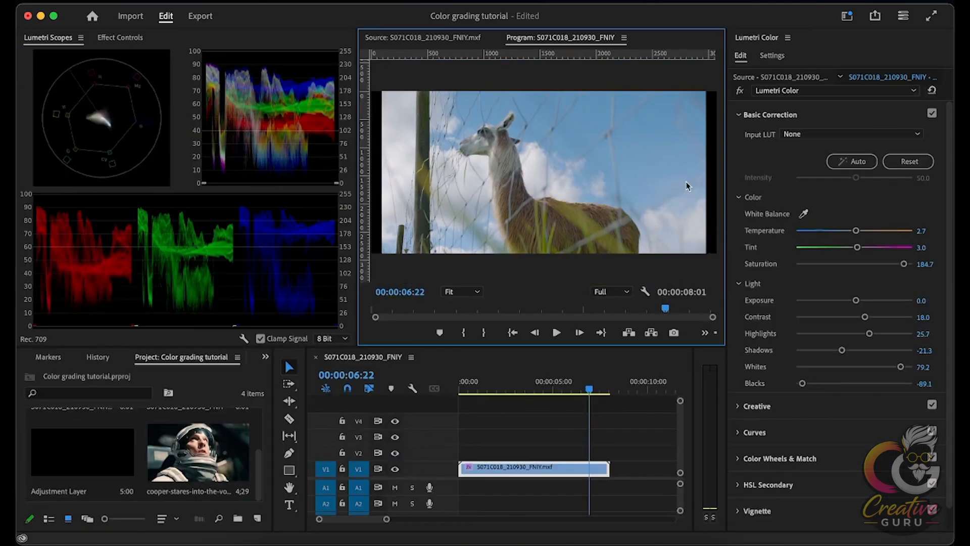
{"action": "left_click", "coordinate": [928, 246]}
{"action": "type", "text": "1"}
{"action": "key", "text": "Return"}
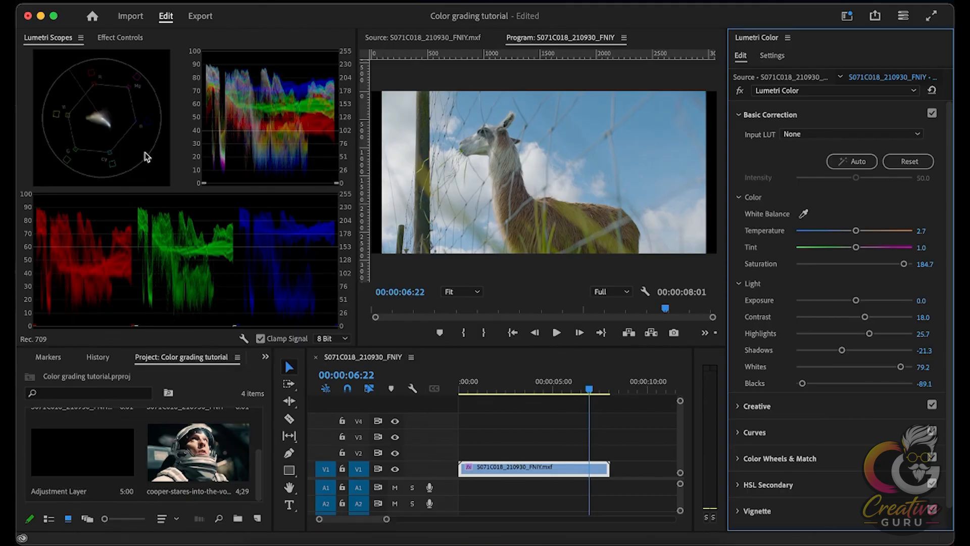
Check the tint in the enlarged preview by scrubbing to 00:00:07:14, restore the normal layout and deselect the clip
{"action": "left_click", "coordinate": [540, 44]}
{"action": "key", "text": "grave"}
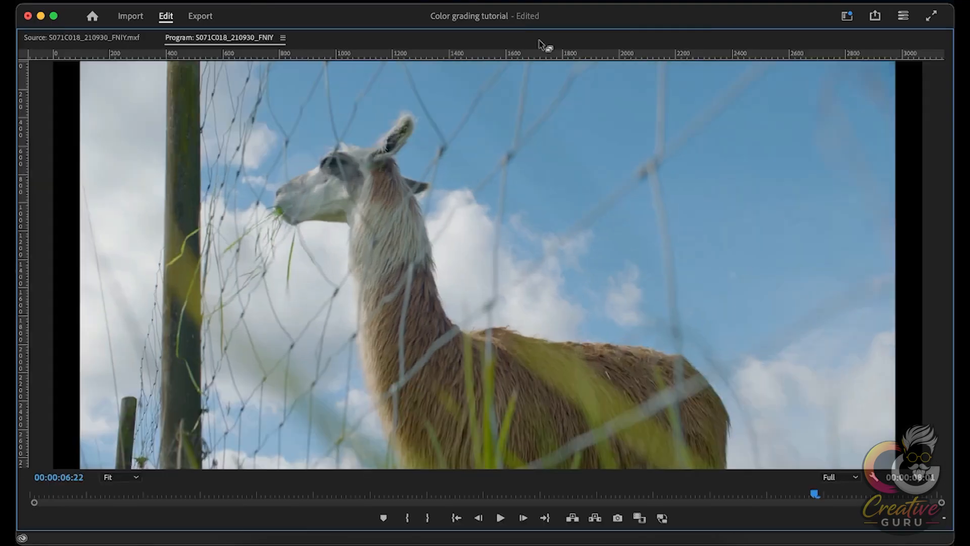
{"action": "left_click_drag", "start_coordinate": [291, 498], "coordinate": [891, 483]}
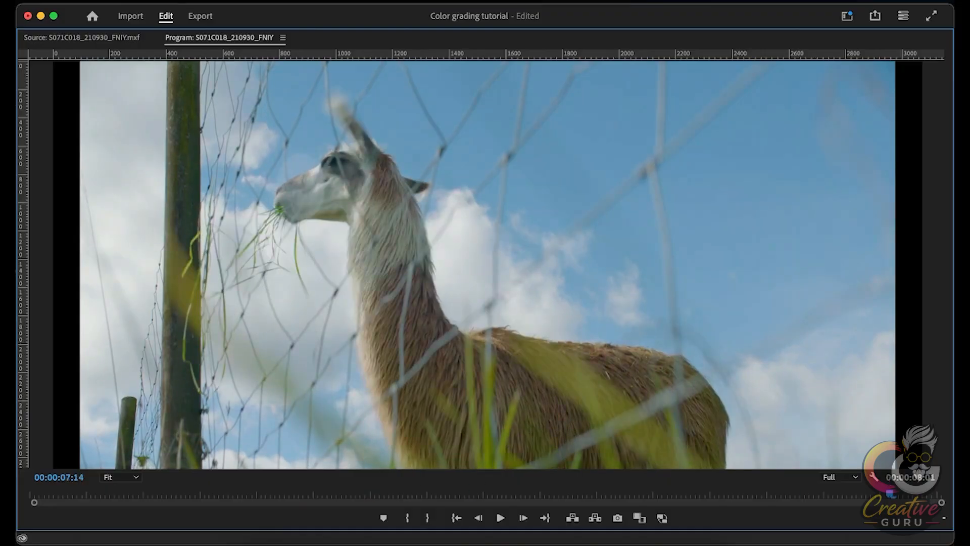
{"action": "double_click", "coordinate": [209, 40]}
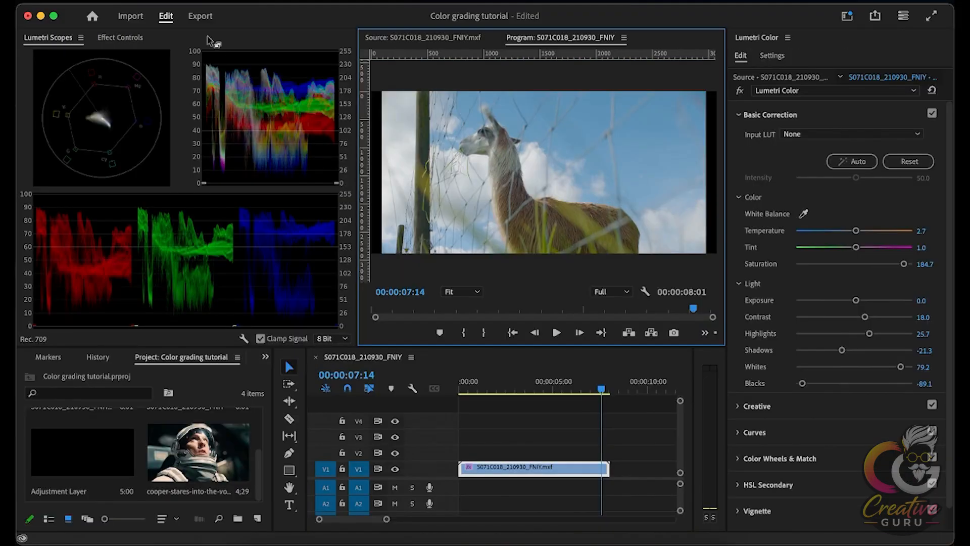
{"action": "left_click", "coordinate": [610, 424]}
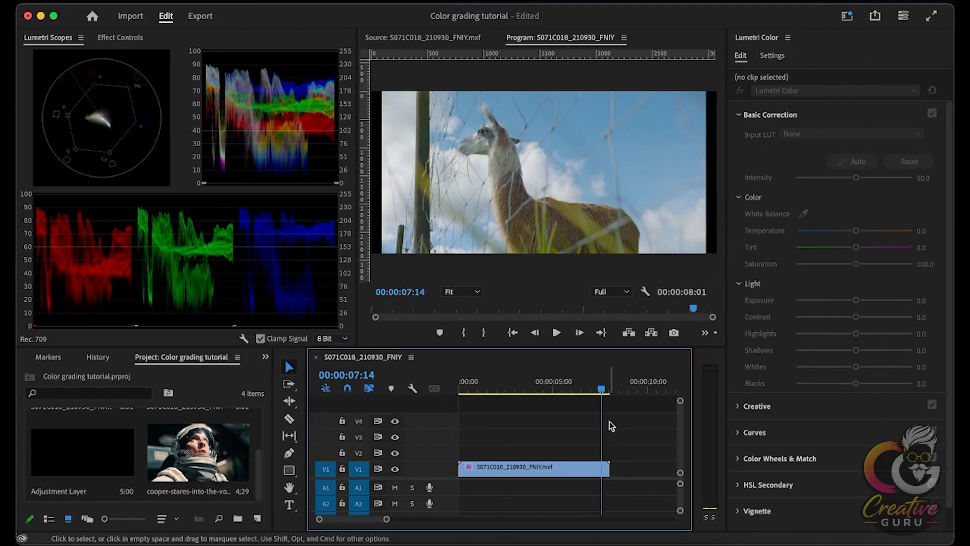